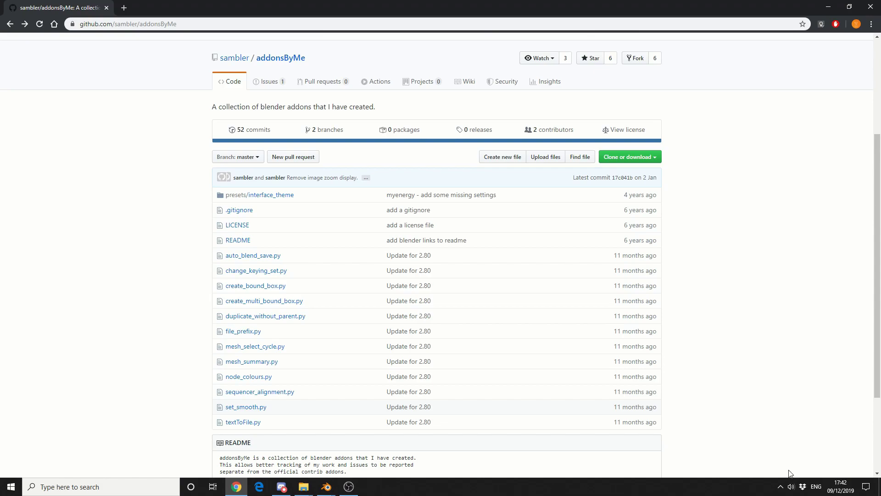
Step: Bring Blender and its Save File Prefix add-on preferences, with save-as-copies and timestamp prefix, to the front
{"action": "left_click", "coordinate": [327, 486]}
{"action": "left_click", "coordinate": [298, 453]}
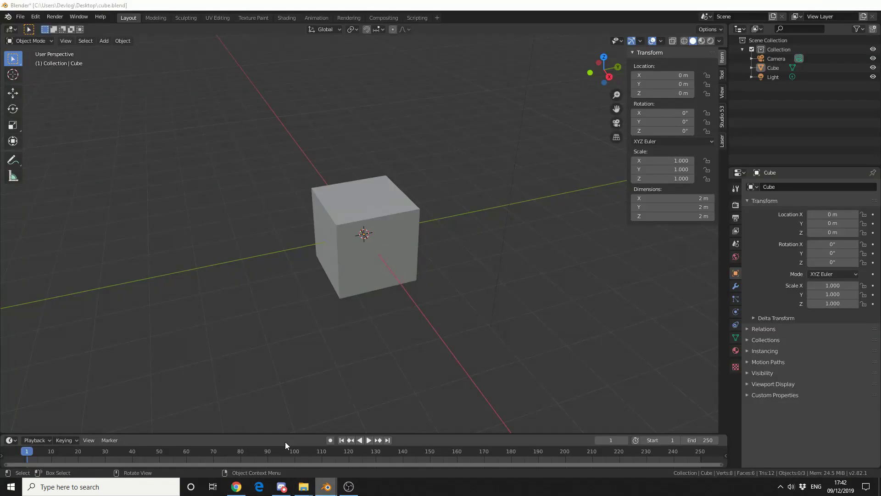
{"action": "left_click", "coordinate": [369, 448]}
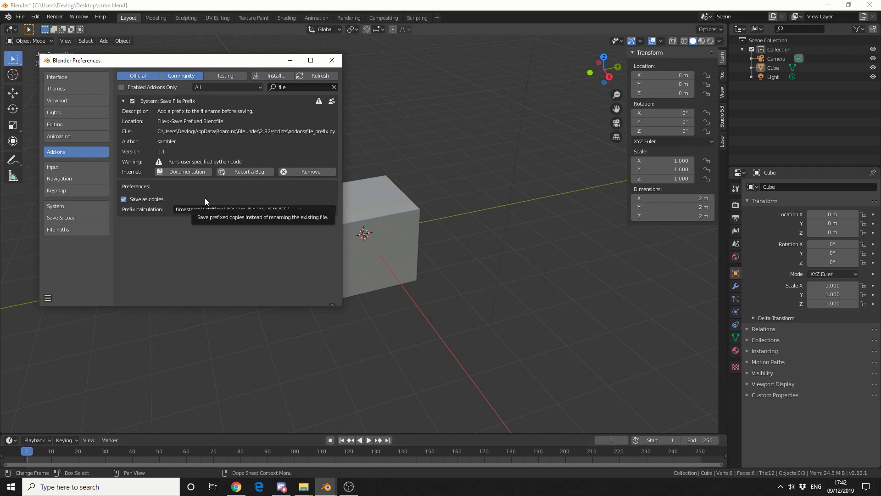
Step: Close Preferences, select the cube, and save the scene as cube.blend
{"action": "left_click", "coordinate": [332, 59]}
{"action": "left_click", "coordinate": [383, 210]}
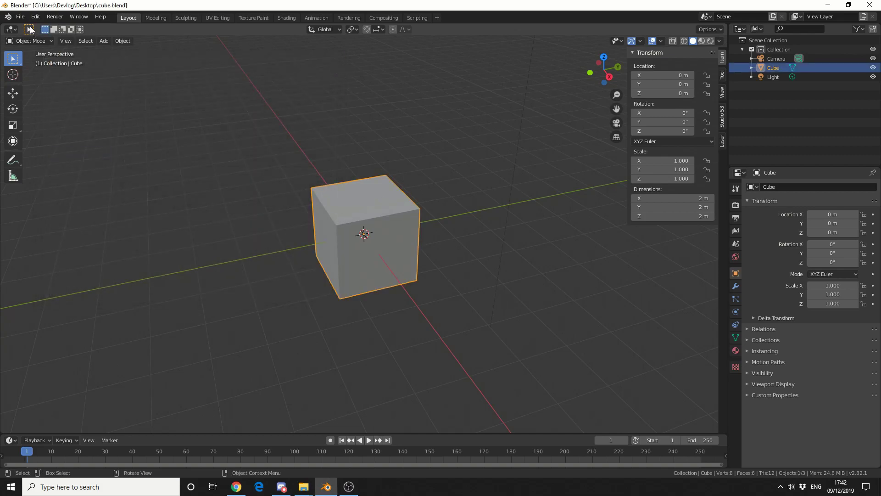
{"action": "left_click", "coordinate": [16, 17]}
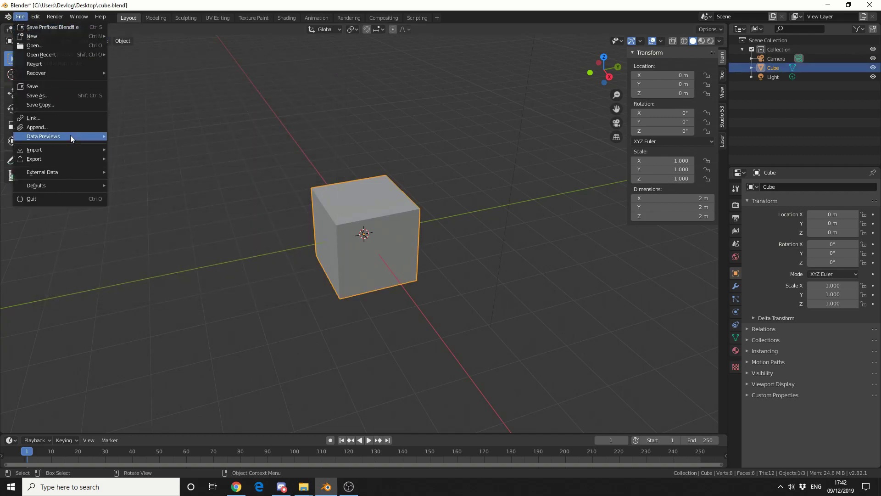
{"action": "left_click", "coordinate": [53, 96]}
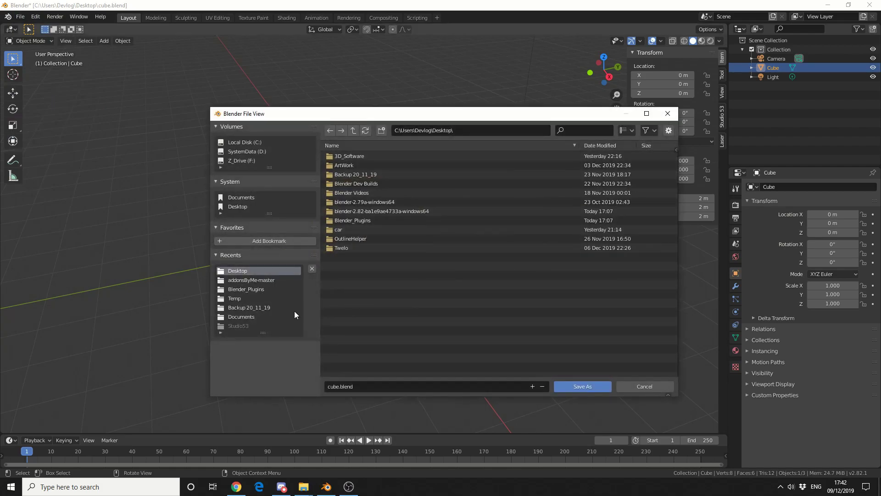
{"action": "left_click", "coordinate": [373, 387]}
{"action": "key", "text": "Return"}
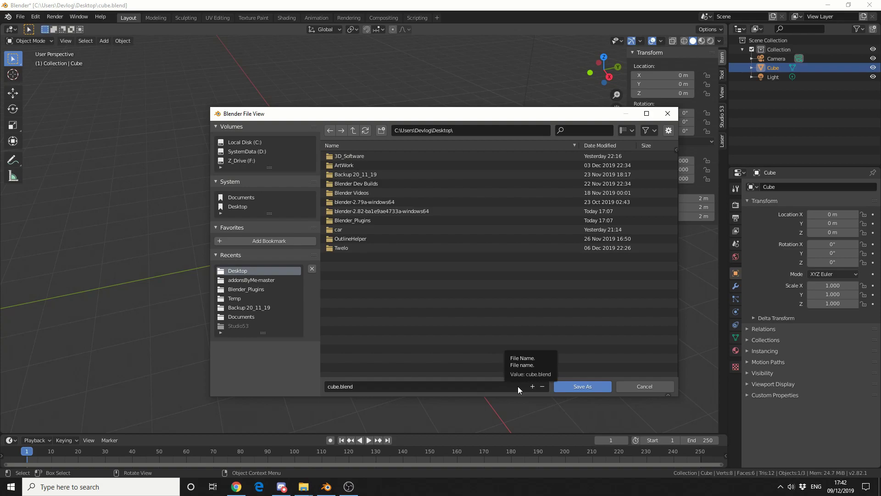
{"action": "left_click", "coordinate": [535, 386]}
{"action": "left_click", "coordinate": [543, 387]}
{"action": "left_click", "coordinate": [543, 388]}
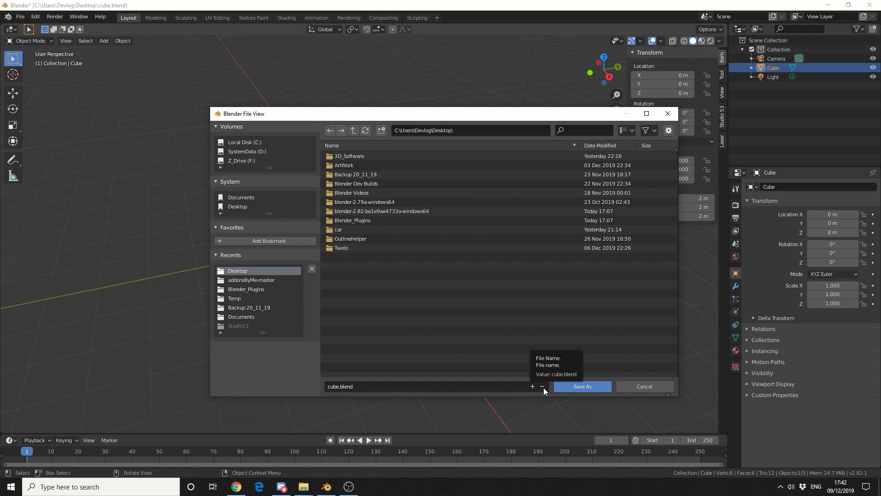
{"action": "left_click", "coordinate": [561, 387]}
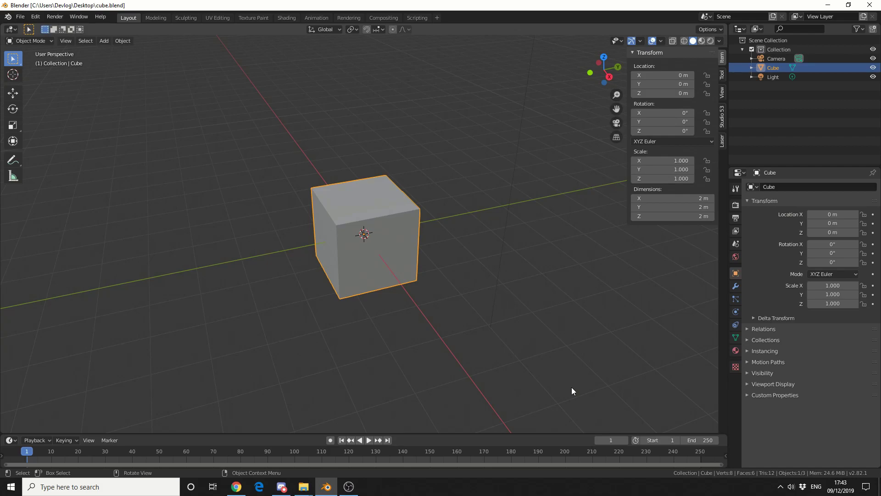
Step: Duplicate the cube, place the copy above-left of the original, and save the two-cube scene
{"action": "key", "text": "shift+d"}
{"action": "left_click", "coordinate": [504, 253]}
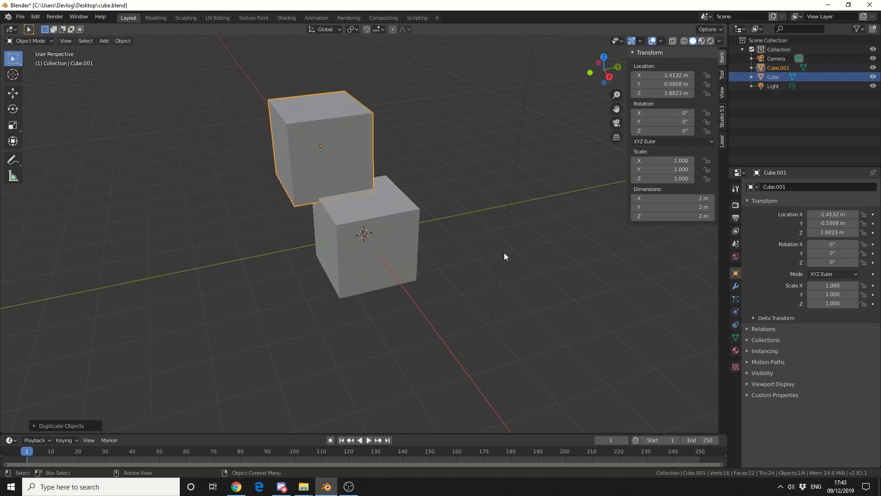
{"action": "key", "text": "g"}
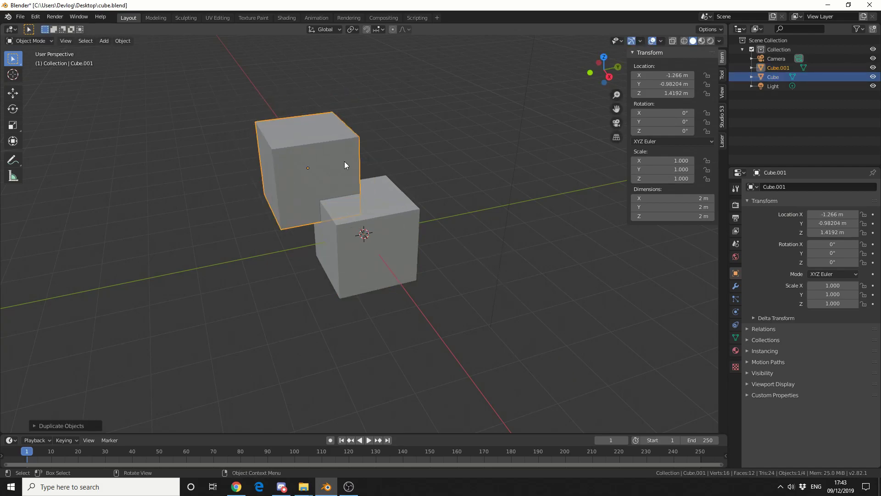
{"action": "key", "text": "ctrl+s"}
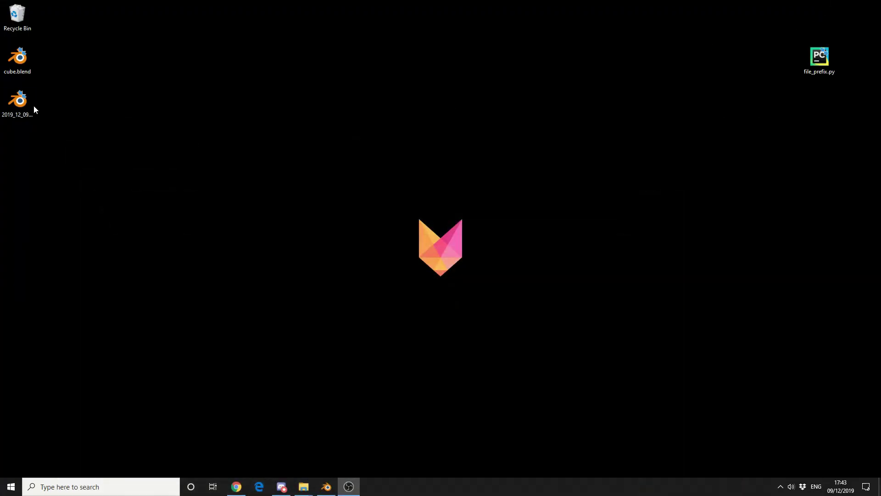
Step: Select the prefixed copy 2019_12_09_17_43_28_cube.blend on the desktop beside cube.blend
{"action": "left_click", "coordinate": [32, 106]}
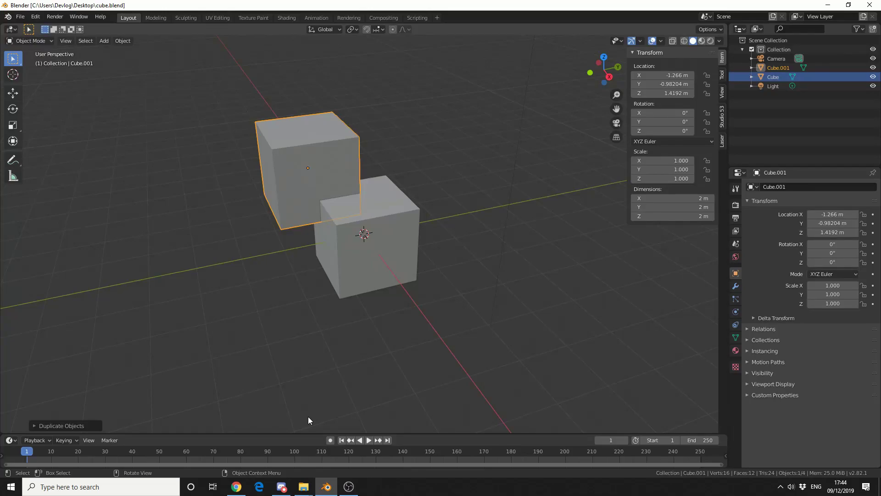
Step: Save a prefixed blendfile, then show the desktop to find 2019_12_09_17_44_24_cube.blend
{"action": "left_click", "coordinate": [20, 17]}
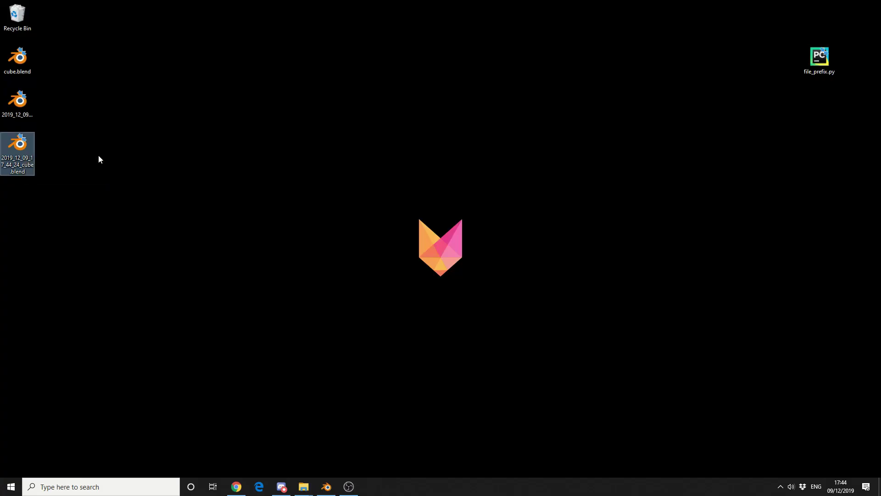
{"action": "key", "text": "super+d"}
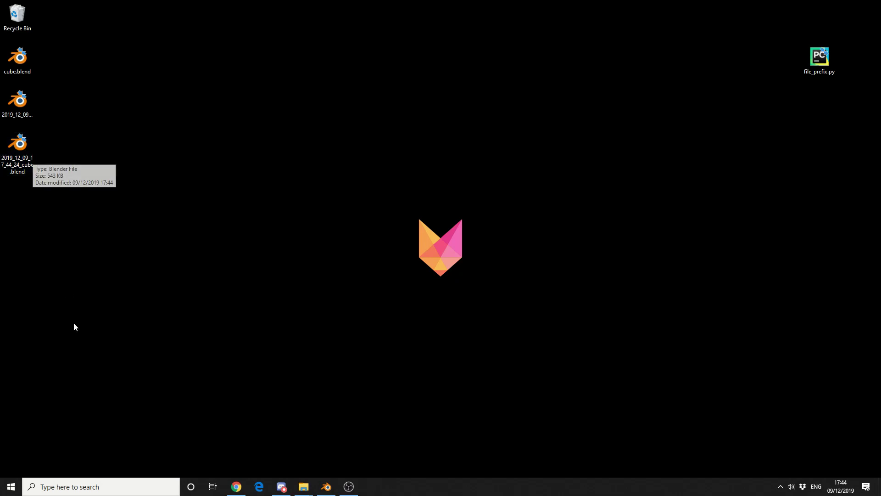
{"action": "left_click", "coordinate": [236, 487]}
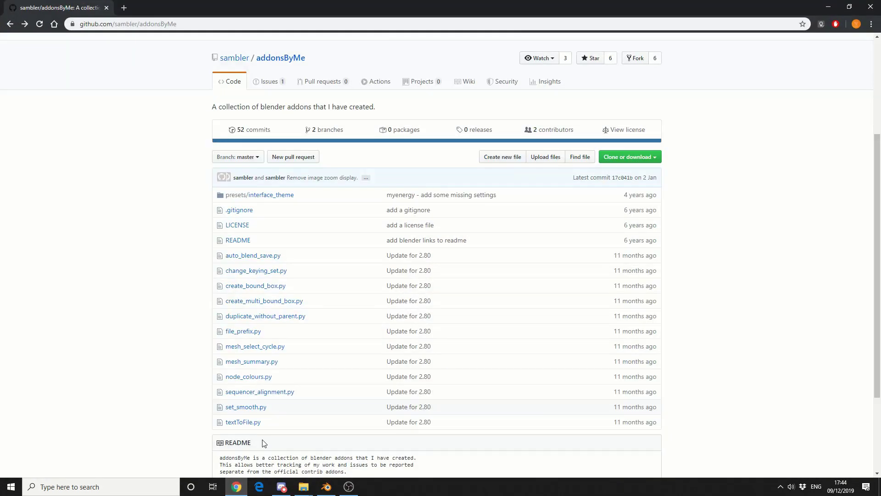